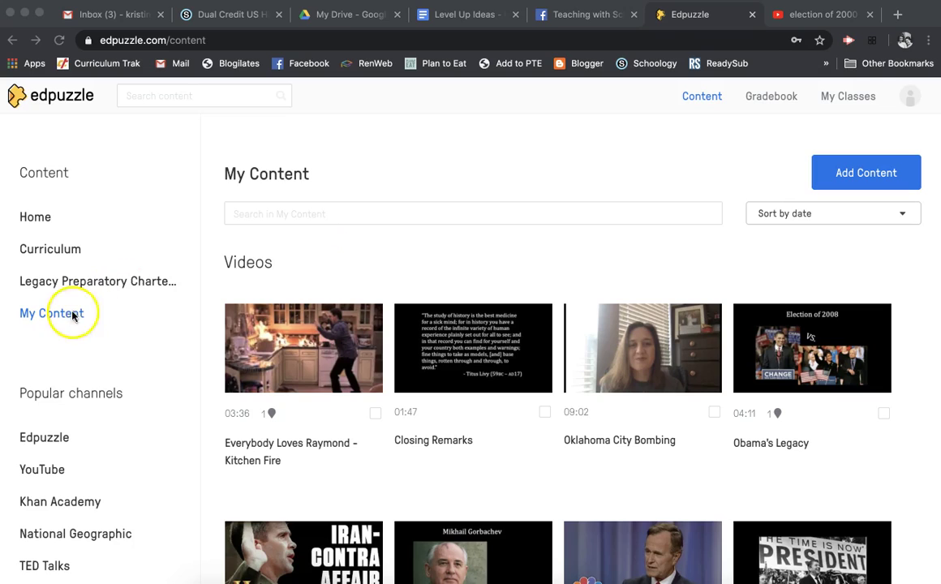
{"action": "scroll", "coordinate": [250, 415], "scroll_direction": "down", "scroll_amount": 1}
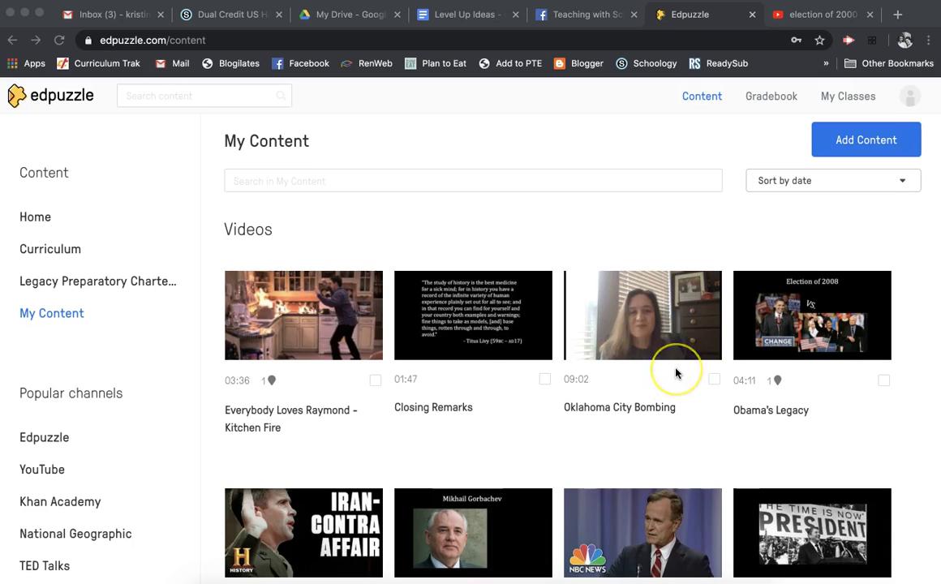
{"action": "scroll", "coordinate": [676, 374], "scroll_direction": "up", "scroll_amount": 1}
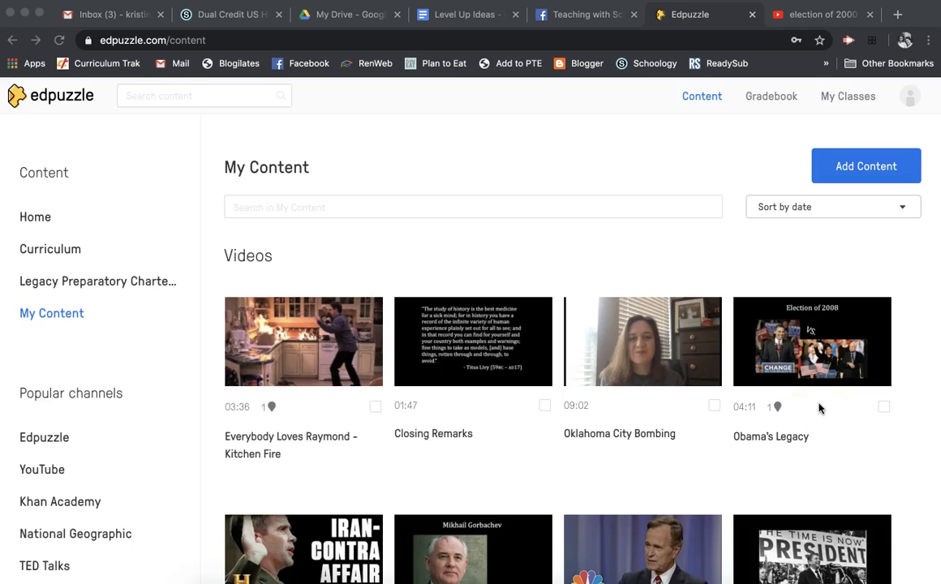
- Switch to YouTube, open the video "After Bush v. Gore: 2000 Election Documentary", copy its URL and pause playback
{"action": "left_click", "coordinate": [800, 16]}
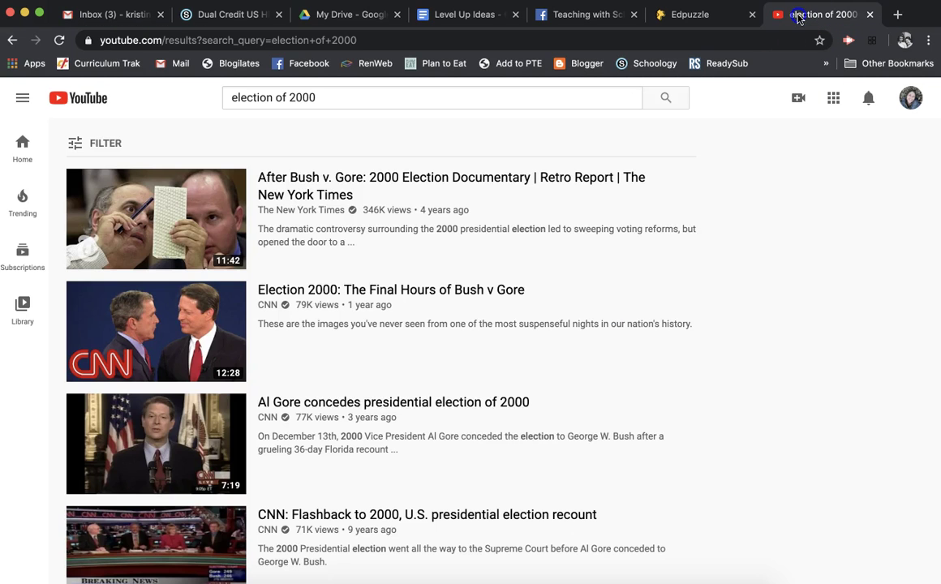
{"action": "left_click", "coordinate": [323, 184]}
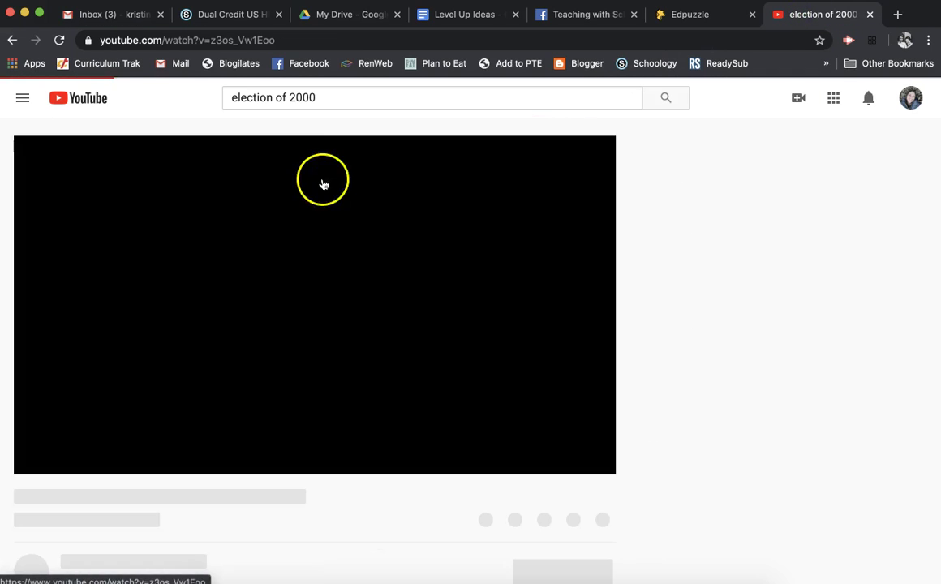
{"action": "left_click", "coordinate": [289, 39]}
{"action": "key", "text": "super+c"}
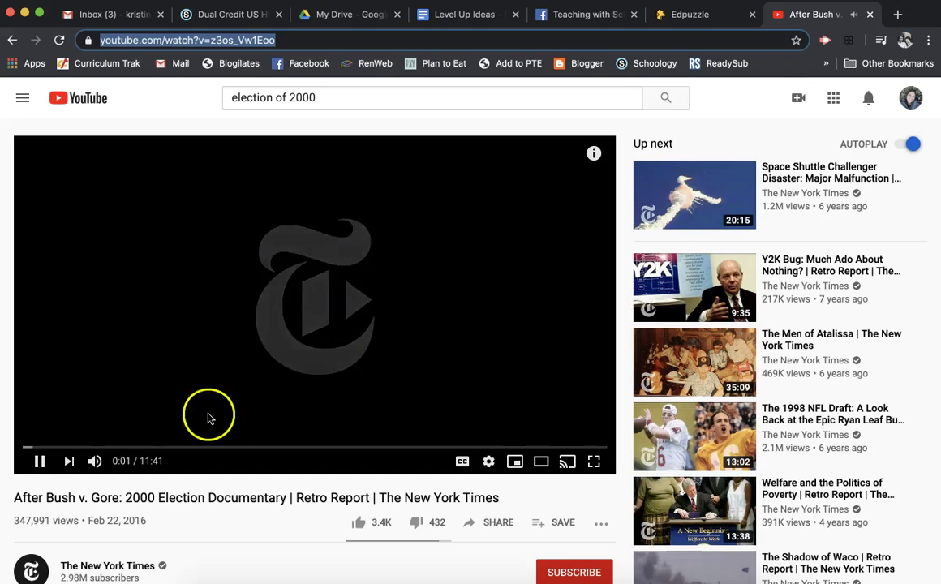
{"action": "left_click", "coordinate": [37, 469]}
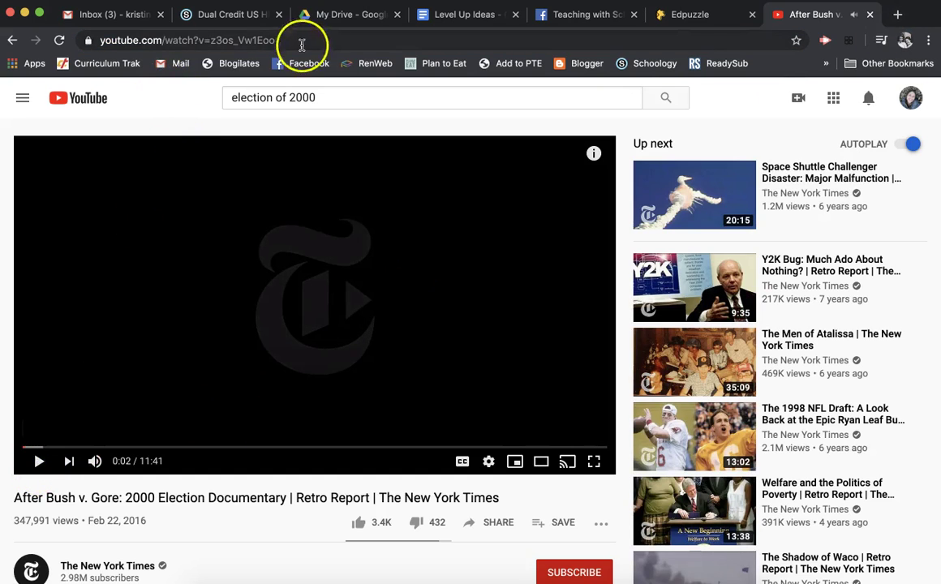
- Switch back to Edpuzzle and load the copied YouTube link into the video editor through the content search
{"action": "left_click", "coordinate": [690, 15]}
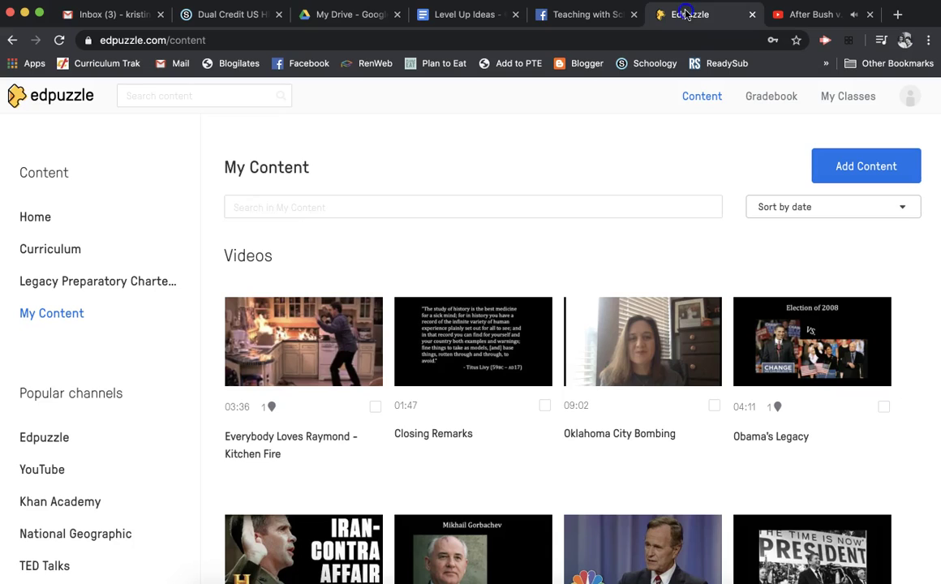
{"action": "left_click", "coordinate": [216, 100]}
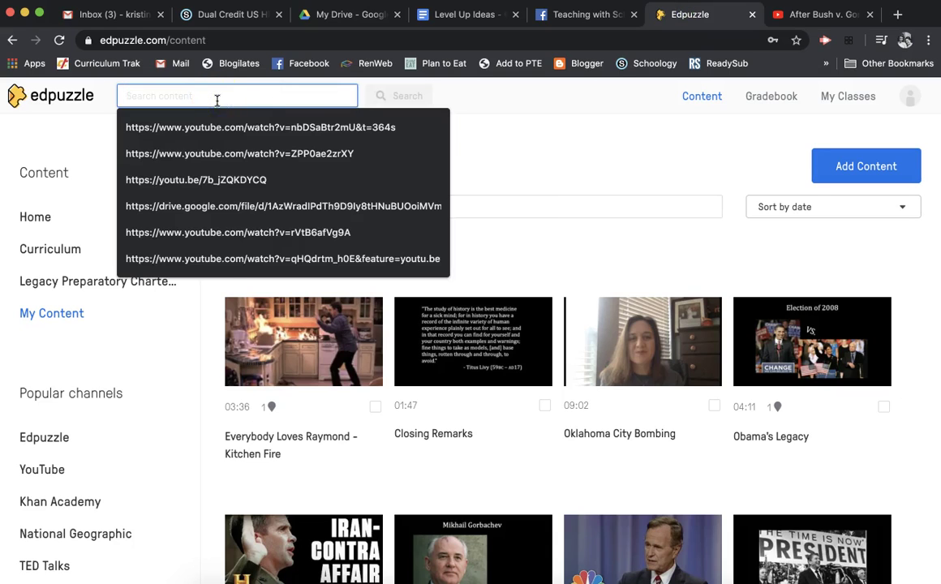
{"action": "key", "text": "super+v"}
{"action": "left_click", "coordinate": [396, 100]}
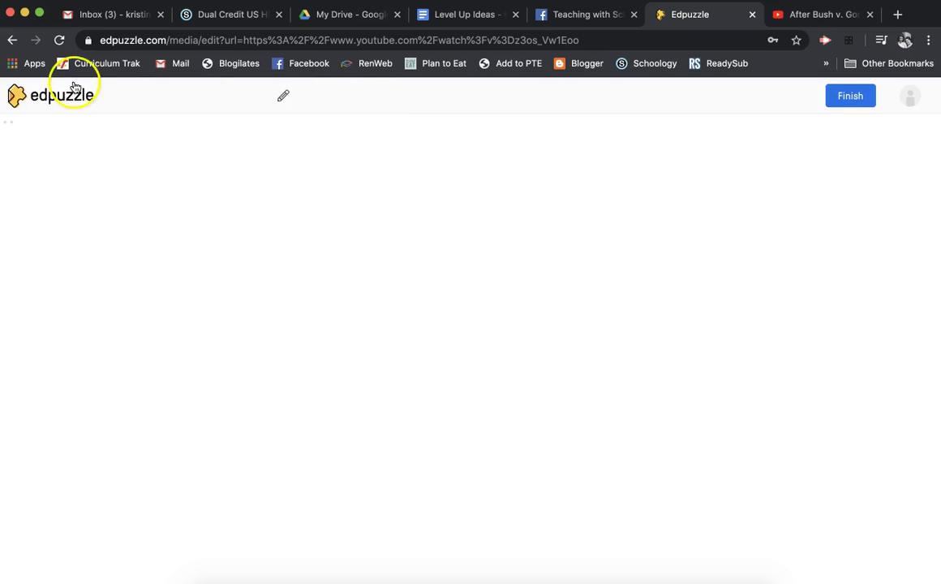
{"action": "left_click", "coordinate": [60, 42]}
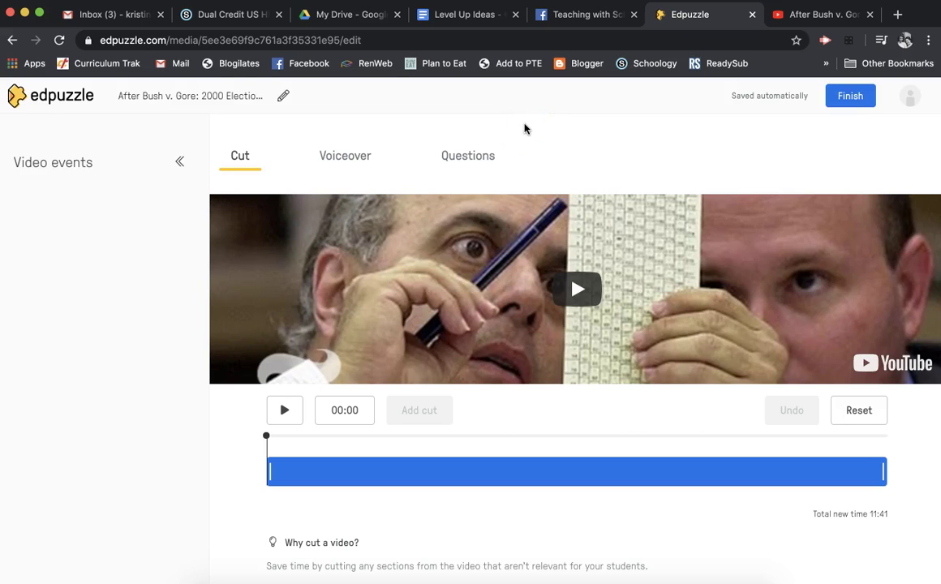
- Return to My Content and look through the list of saved videos
{"action": "left_click", "coordinate": [42, 112]}
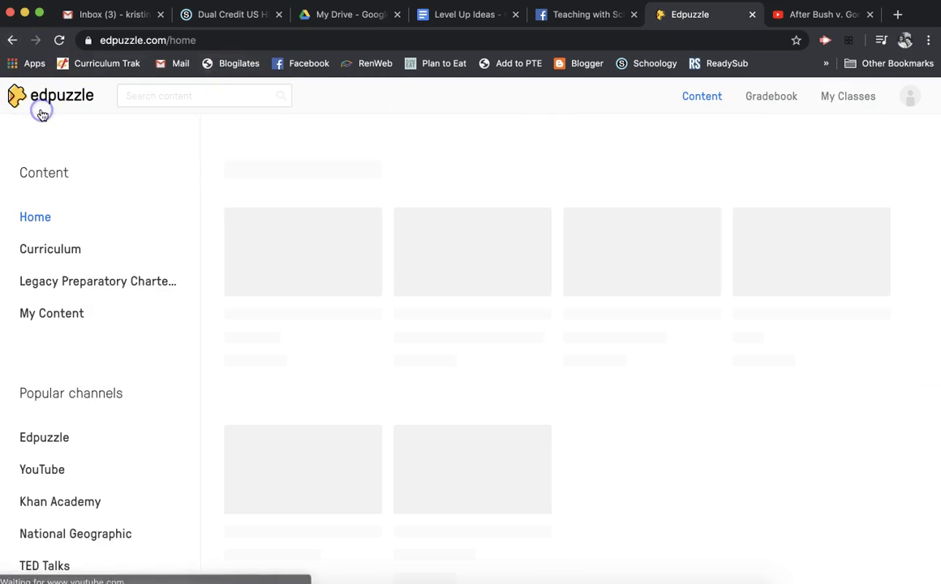
{"action": "left_click", "coordinate": [56, 315]}
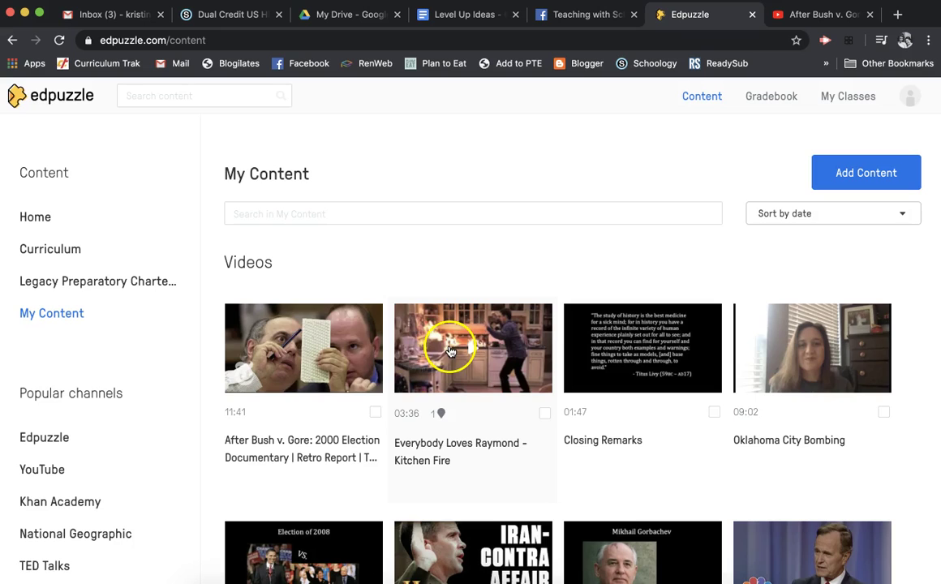
{"action": "scroll", "coordinate": [692, 529], "scroll_direction": "down", "scroll_amount": 5}
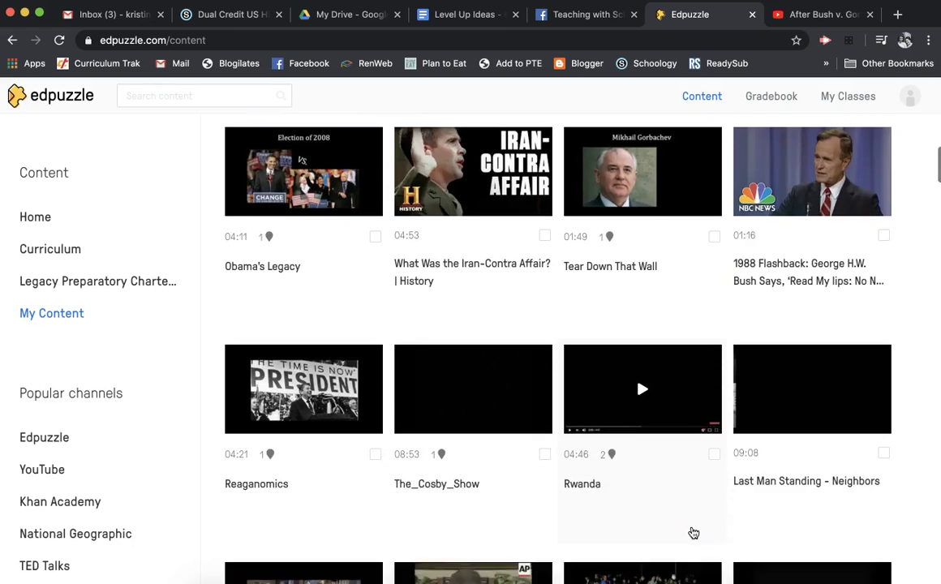
{"action": "scroll", "coordinate": [694, 531], "scroll_direction": "down", "scroll_amount": 3}
{"action": "scroll", "coordinate": [524, 326], "scroll_direction": "up", "scroll_amount": 1}
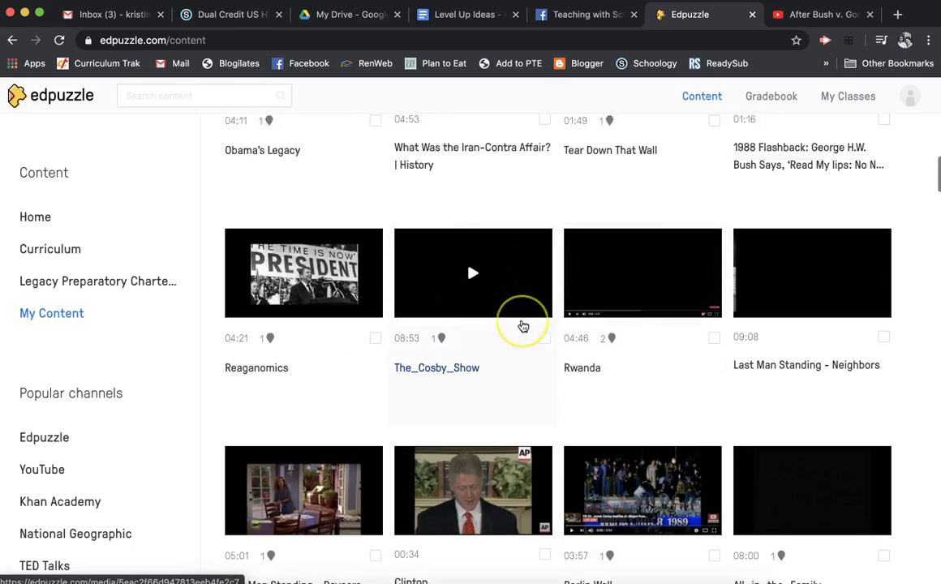
{"action": "scroll", "coordinate": [524, 326], "scroll_direction": "up", "scroll_amount": 5}
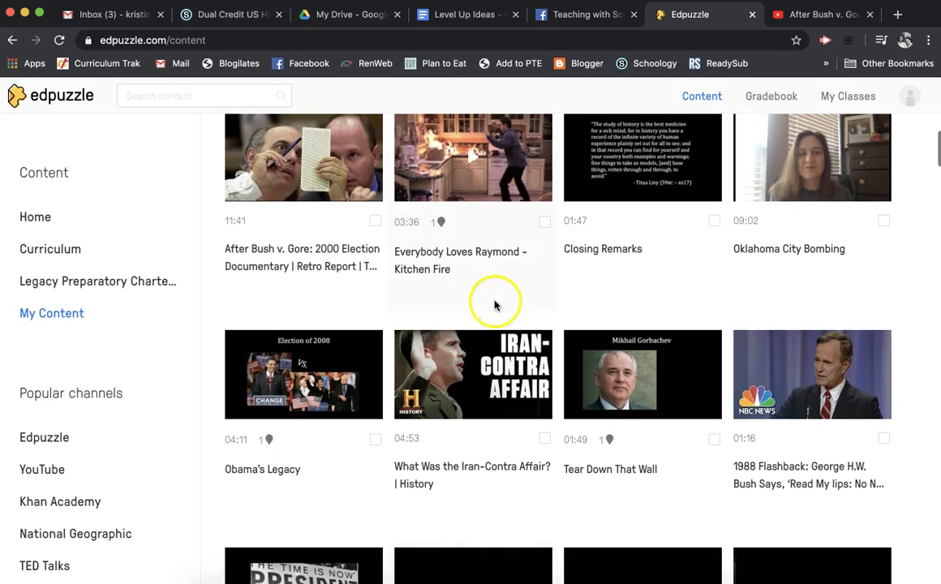
- Switch to the Dual Credit US History: 6 course in Schoology and start adding a material from Edpuzzle
{"action": "left_click", "coordinate": [227, 16]}
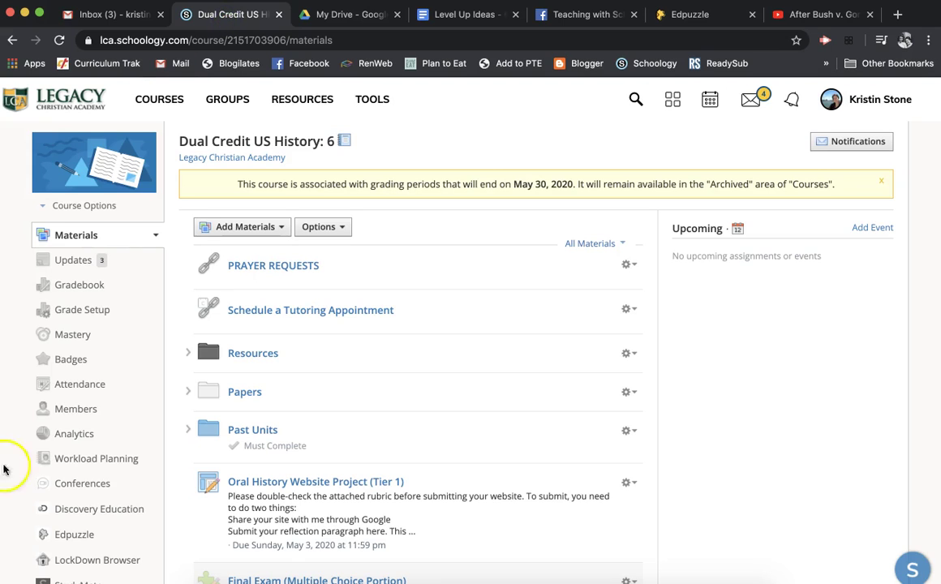
{"action": "scroll", "coordinate": [745, 478], "scroll_direction": "down", "scroll_amount": 1}
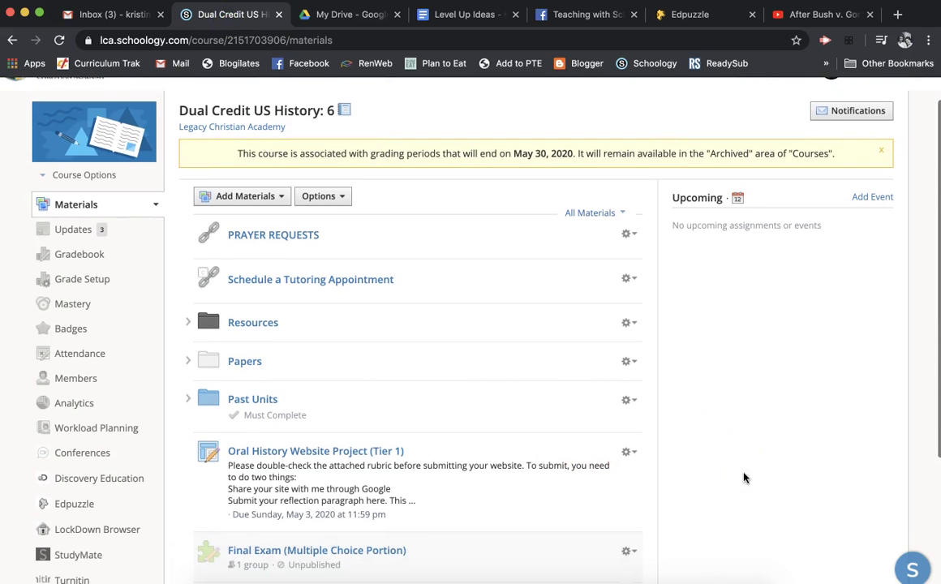
{"action": "scroll", "coordinate": [745, 478], "scroll_direction": "up", "scroll_amount": 1}
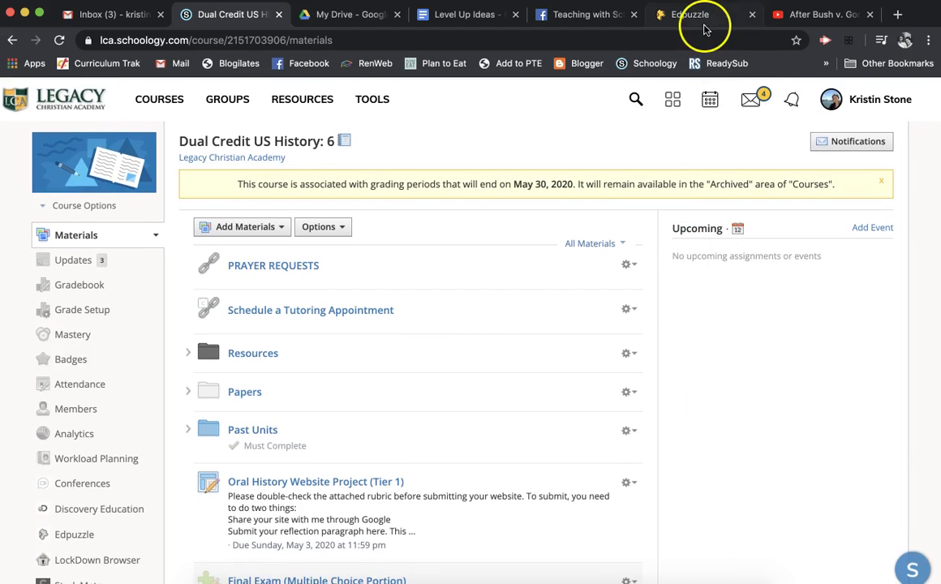
{"action": "scroll", "coordinate": [387, 517], "scroll_direction": "down", "scroll_amount": 6}
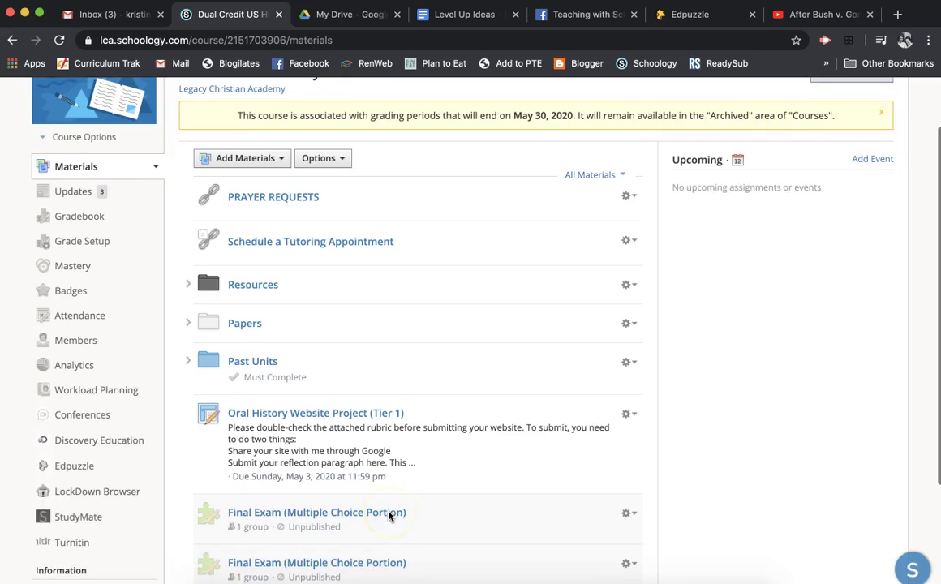
{"action": "scroll", "coordinate": [389, 516], "scroll_direction": "up", "scroll_amount": 5}
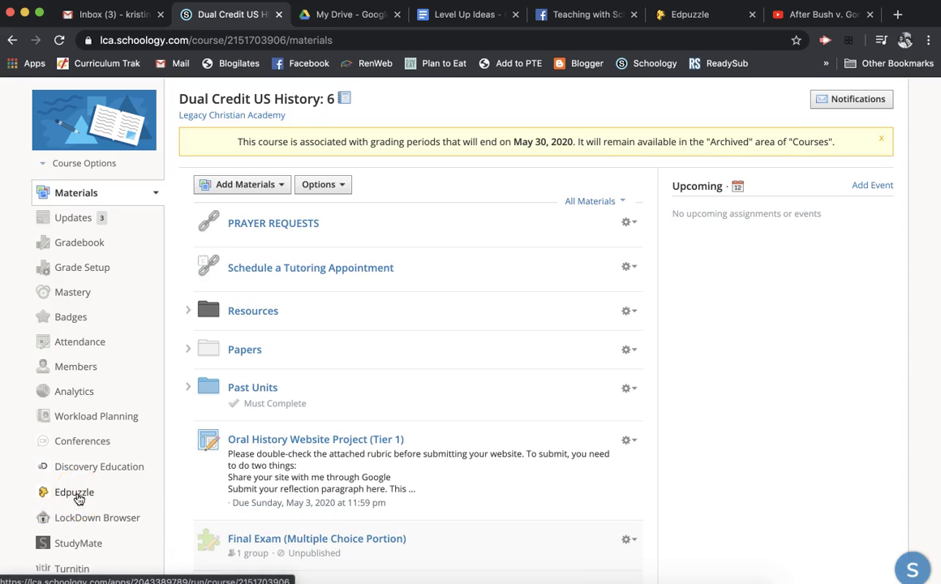
{"action": "left_click", "coordinate": [250, 190]}
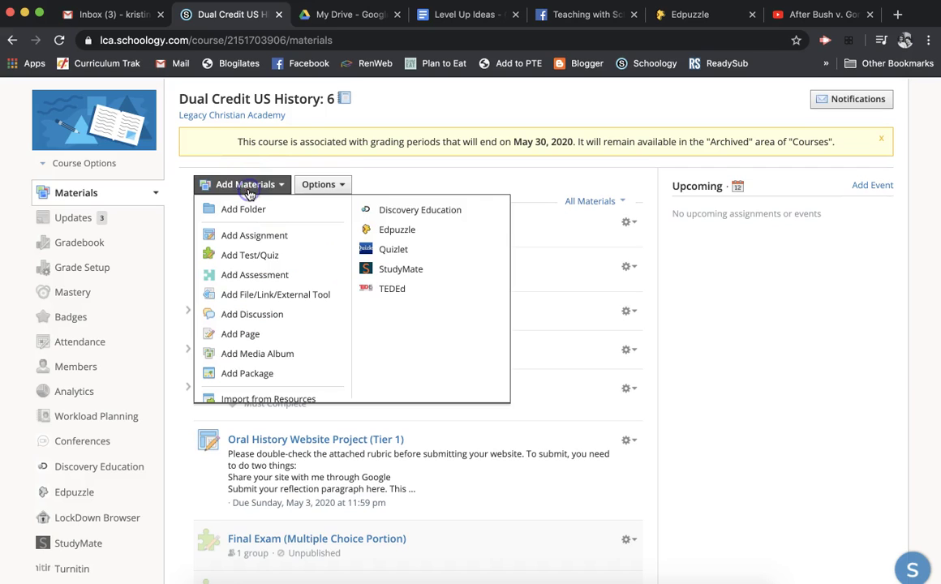
{"action": "scroll", "coordinate": [257, 265], "scroll_direction": "down", "scroll_amount": 1}
{"action": "scroll", "coordinate": [259, 265], "scroll_direction": "up", "scroll_amount": 1}
{"action": "left_click", "coordinate": [403, 238]}
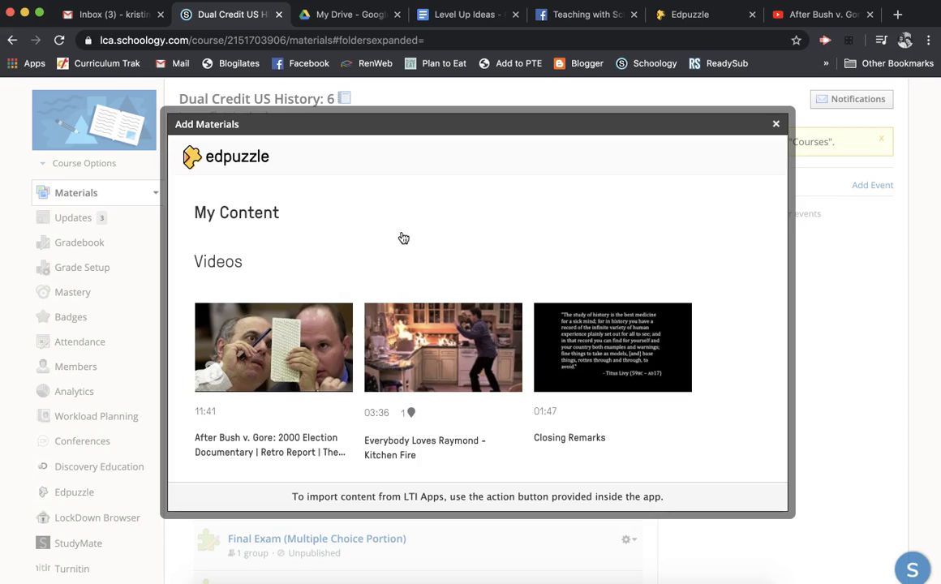
- Assign the "After Bush v. Gore: 2000 Election Documentary" video to Dual Credit US History: 6
{"action": "scroll", "coordinate": [398, 292], "scroll_direction": "down", "scroll_amount": 3}
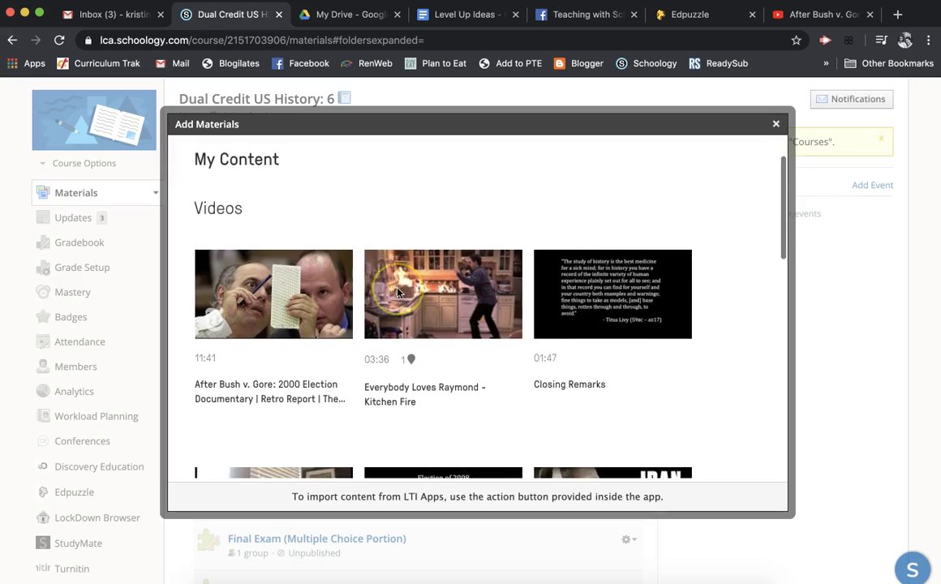
{"action": "scroll", "coordinate": [398, 292], "scroll_direction": "up", "scroll_amount": 1}
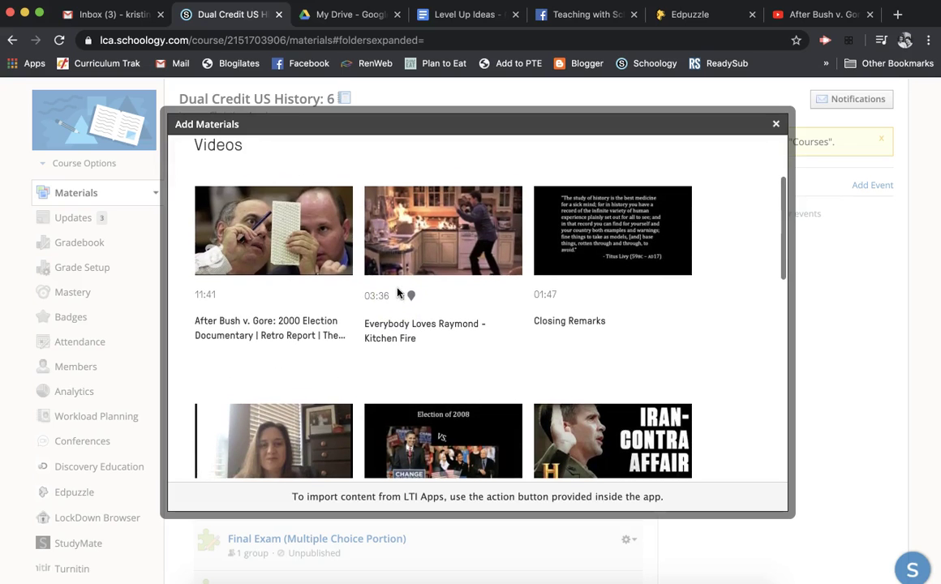
{"action": "left_click", "coordinate": [275, 237]}
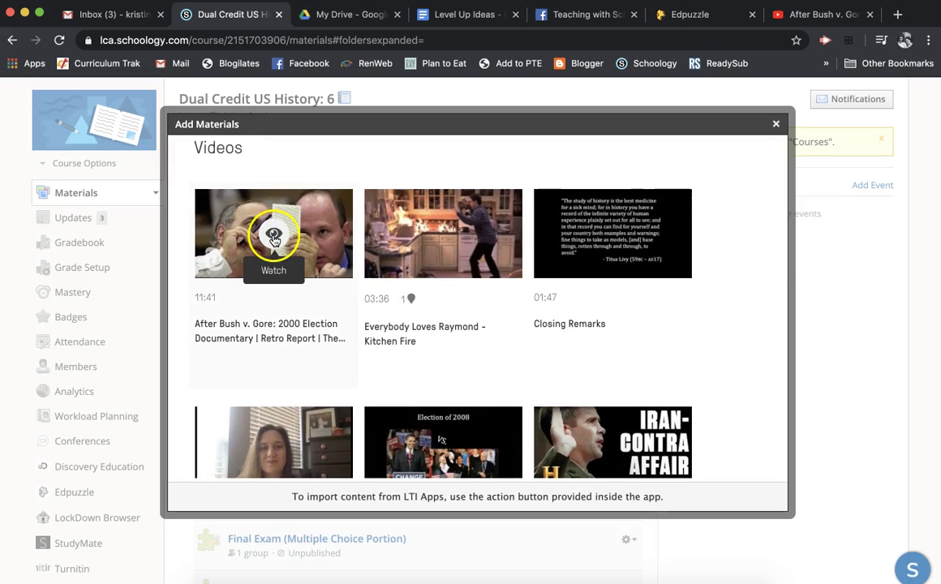
{"action": "scroll", "coordinate": [615, 277], "scroll_direction": "down", "scroll_amount": 2}
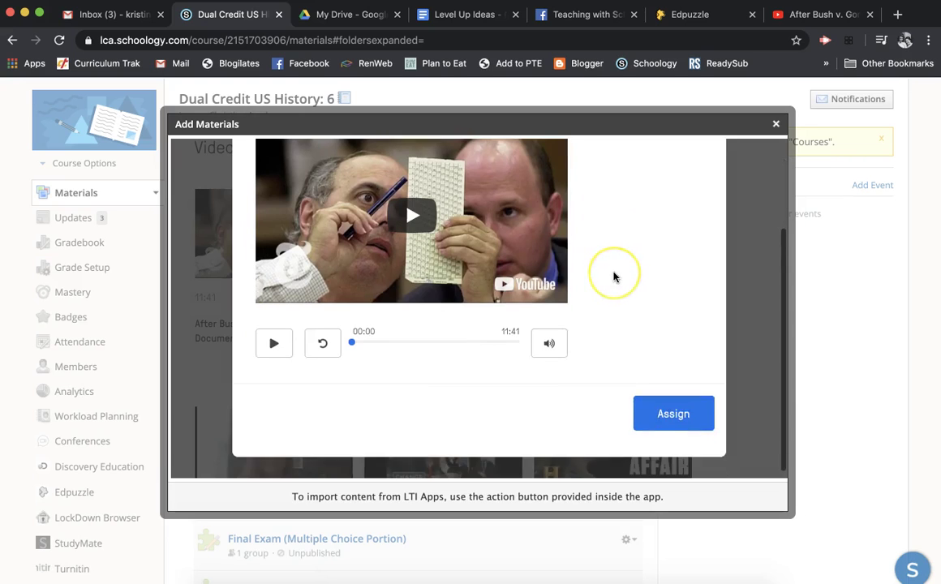
{"action": "left_click", "coordinate": [677, 410]}
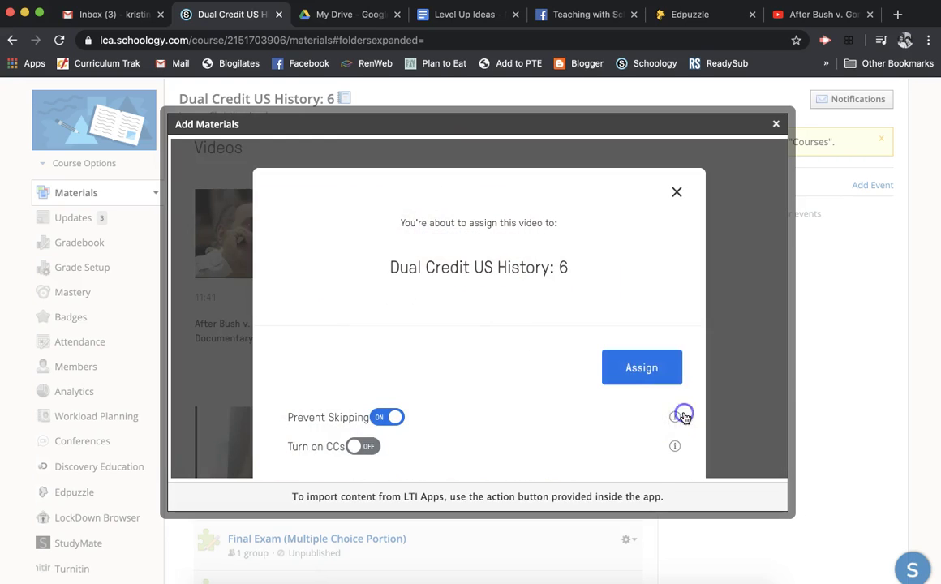
{"action": "left_click", "coordinate": [647, 378]}
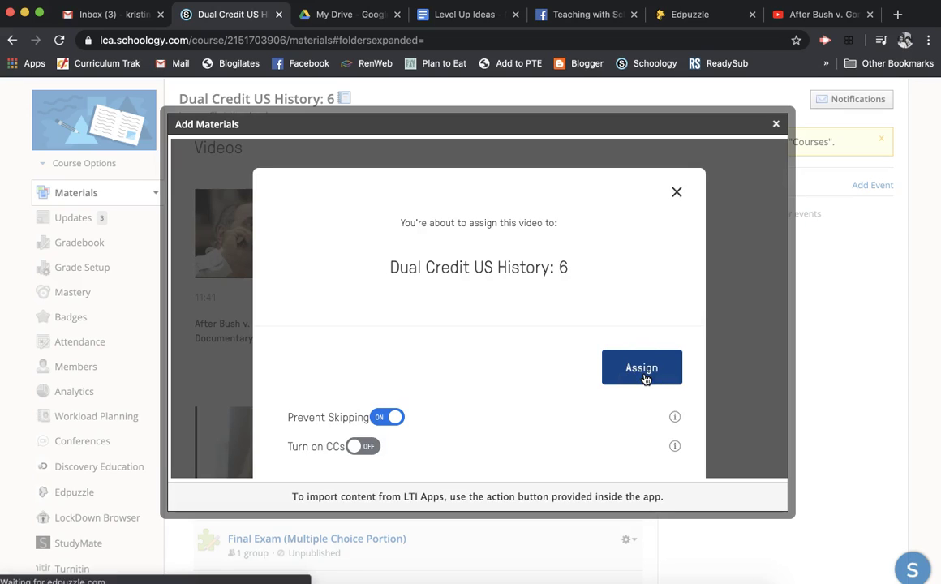
{"action": "left_click", "coordinate": [672, 420]}
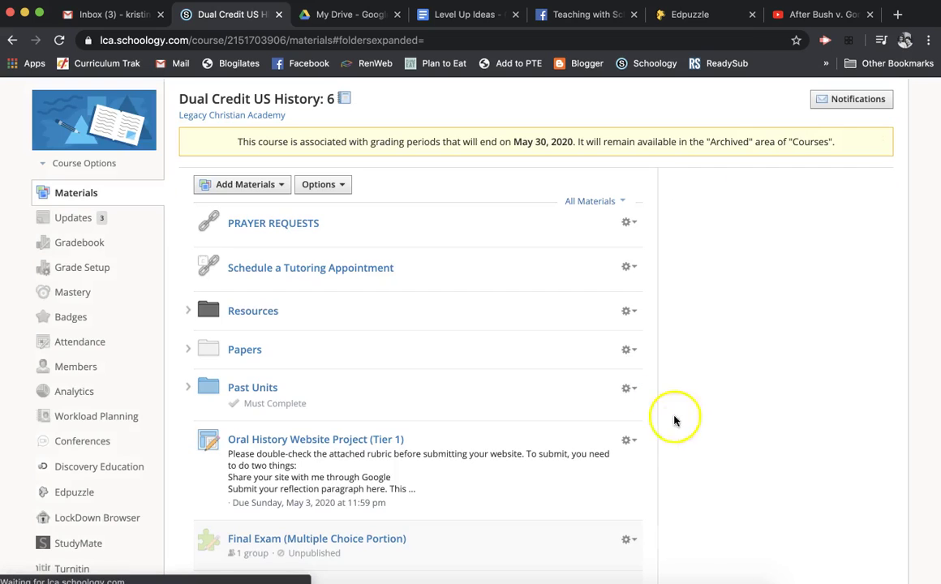
- Open the new After Bush v. Gore entry in the course materials to view it, and return to the materials list
{"action": "scroll", "coordinate": [684, 443], "scroll_direction": "down", "scroll_amount": 3}
{"action": "scroll", "coordinate": [684, 443], "scroll_direction": "down", "scroll_amount": 1}
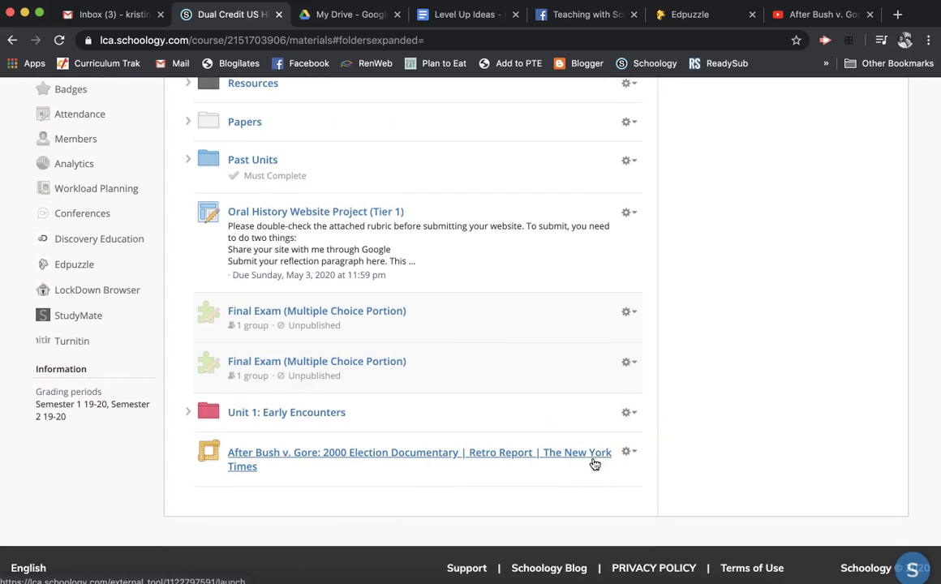
{"action": "left_click", "coordinate": [632, 458]}
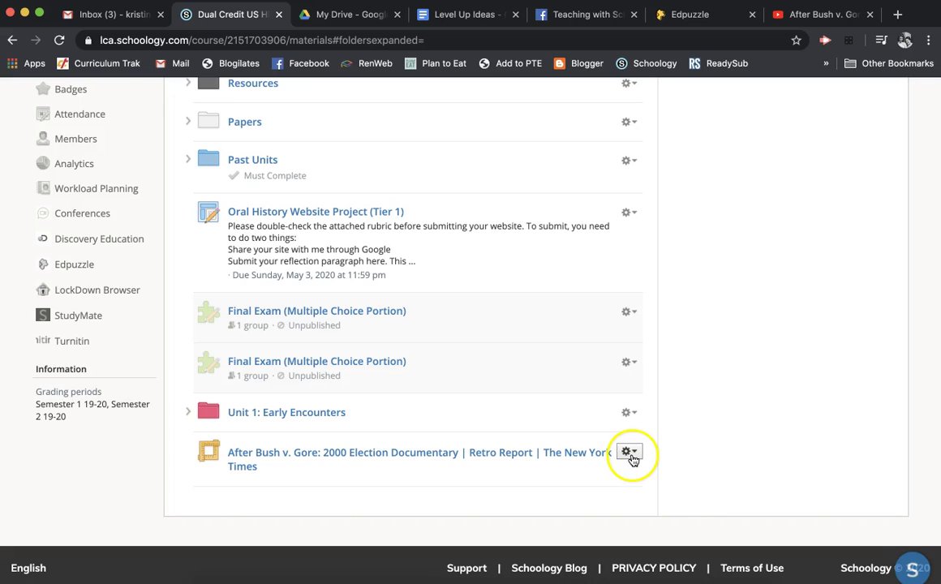
{"action": "left_click", "coordinate": [563, 455]}
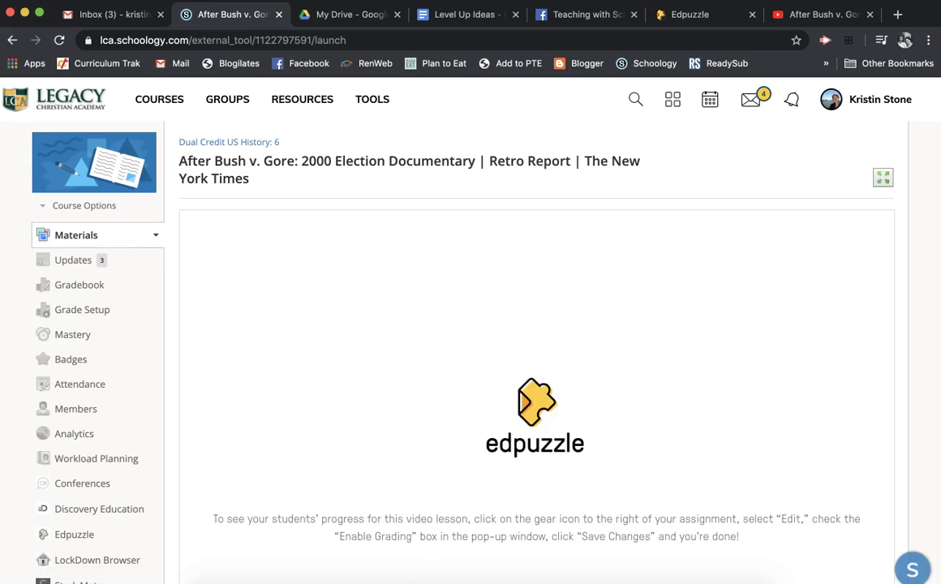
{"action": "left_click", "coordinate": [13, 41]}
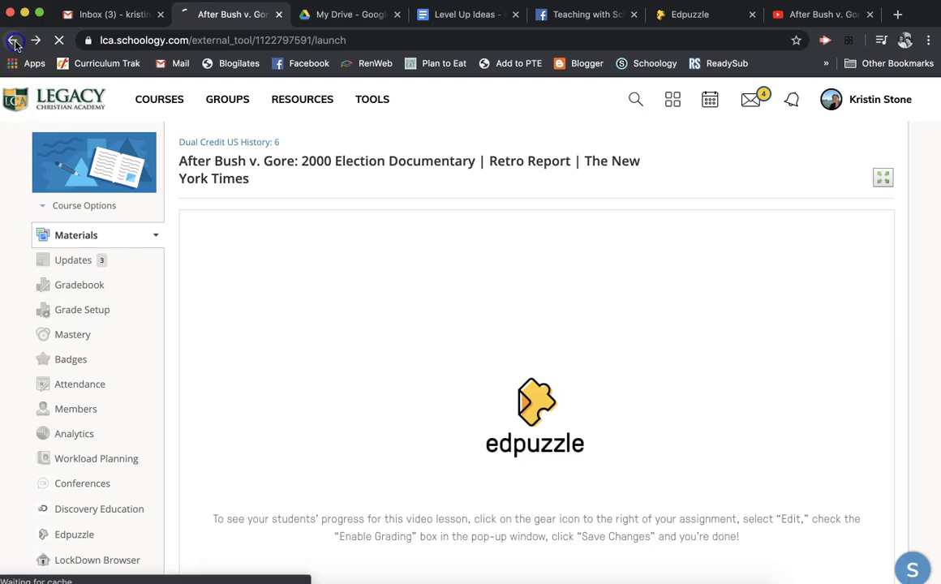
- Edit the After Bush v. Gore entry in the course materials to enable grading, and try to save the changes
{"action": "scroll", "coordinate": [361, 309], "scroll_direction": "down", "scroll_amount": 5}
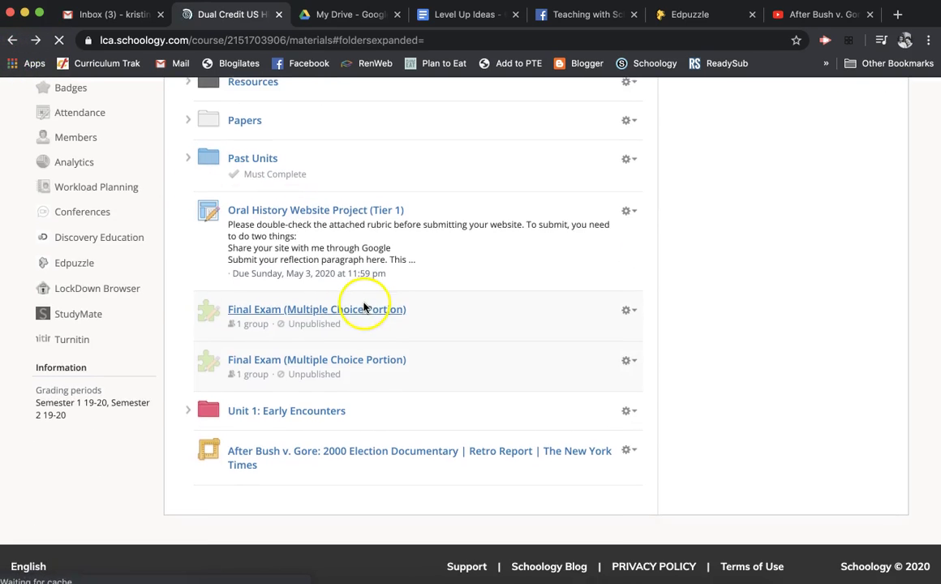
{"action": "left_click", "coordinate": [637, 455]}
{"action": "left_click", "coordinate": [655, 479]}
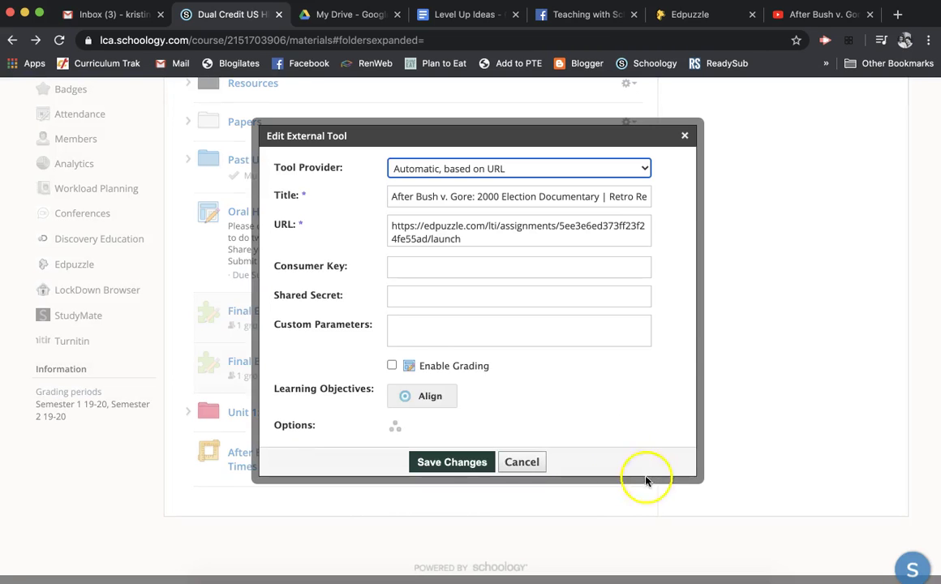
{"action": "left_click", "coordinate": [392, 367]}
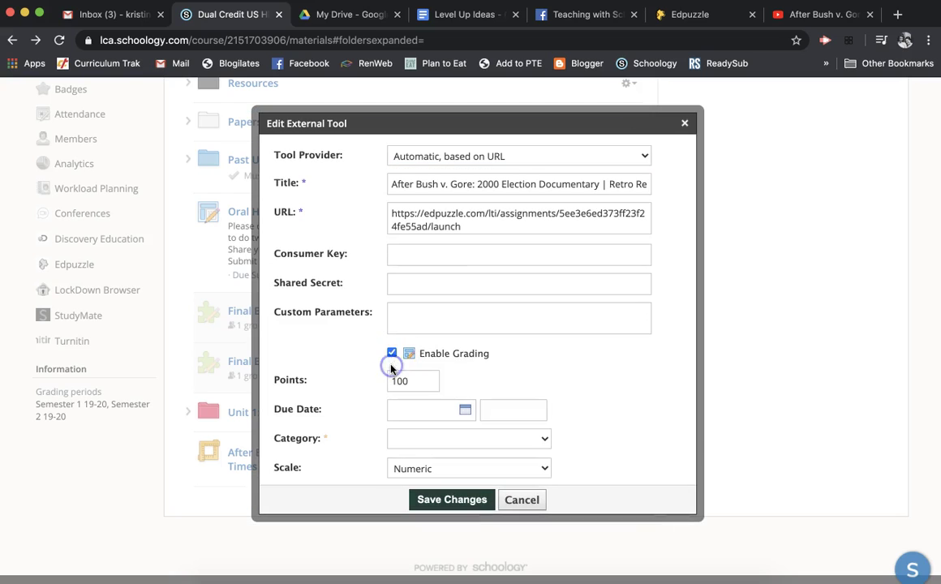
{"action": "left_click", "coordinate": [507, 369]}
{"action": "scroll", "coordinate": [506, 369], "scroll_direction": "down", "scroll_amount": 2}
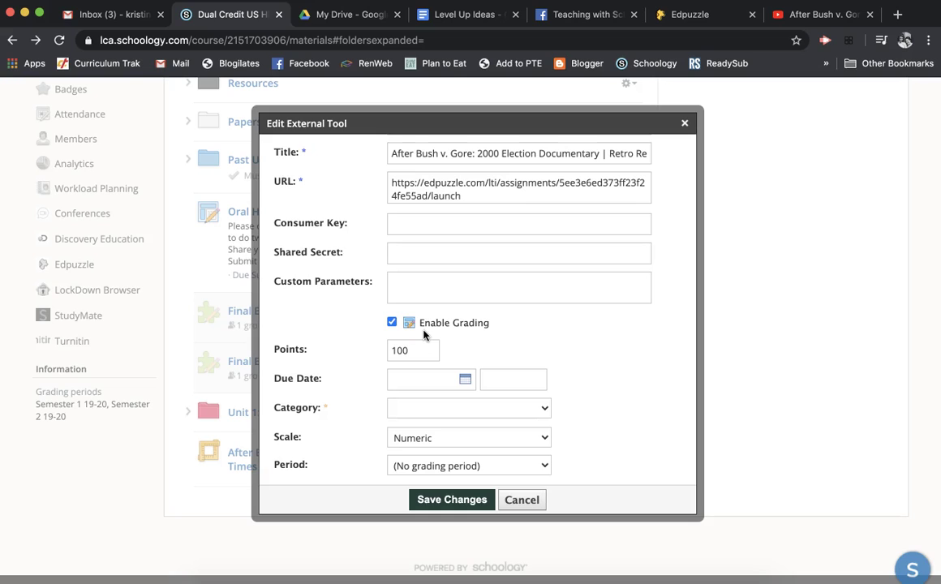
{"action": "left_click", "coordinate": [391, 323]}
{"action": "scroll", "coordinate": [392, 325], "scroll_direction": "down", "scroll_amount": 2}
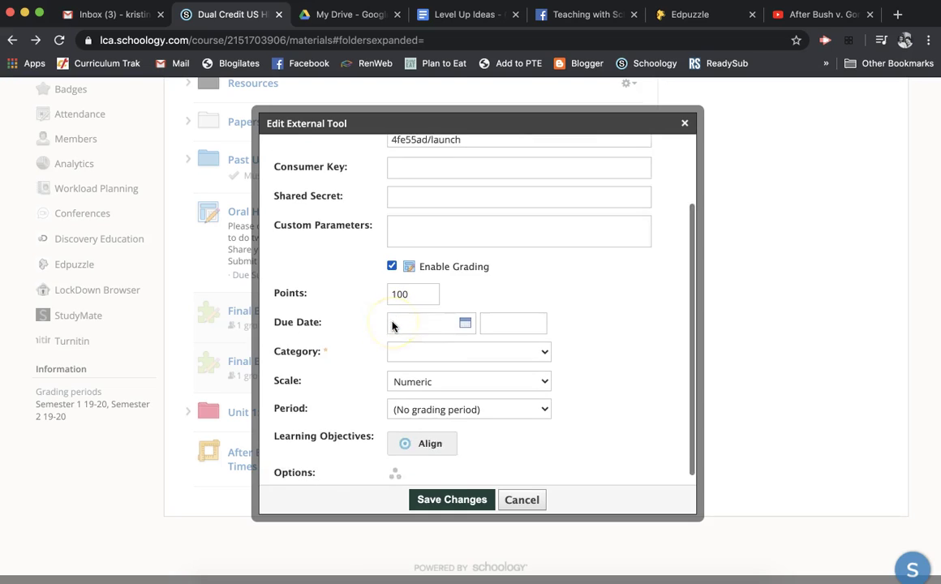
{"action": "left_click", "coordinate": [430, 501]}
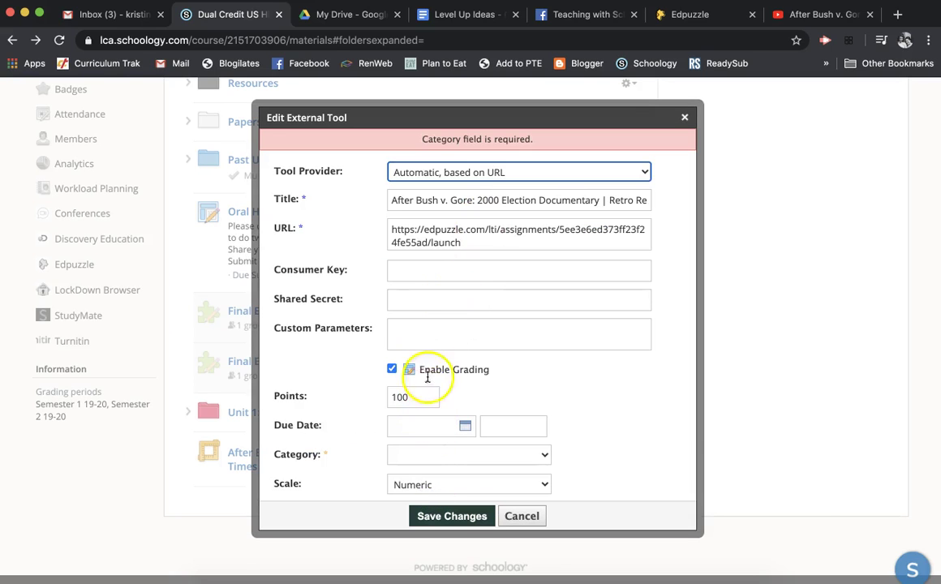
- Set the After Bush v. Gore entry's category to (Ungraded) and save the changes
{"action": "left_click", "coordinate": [435, 453]}
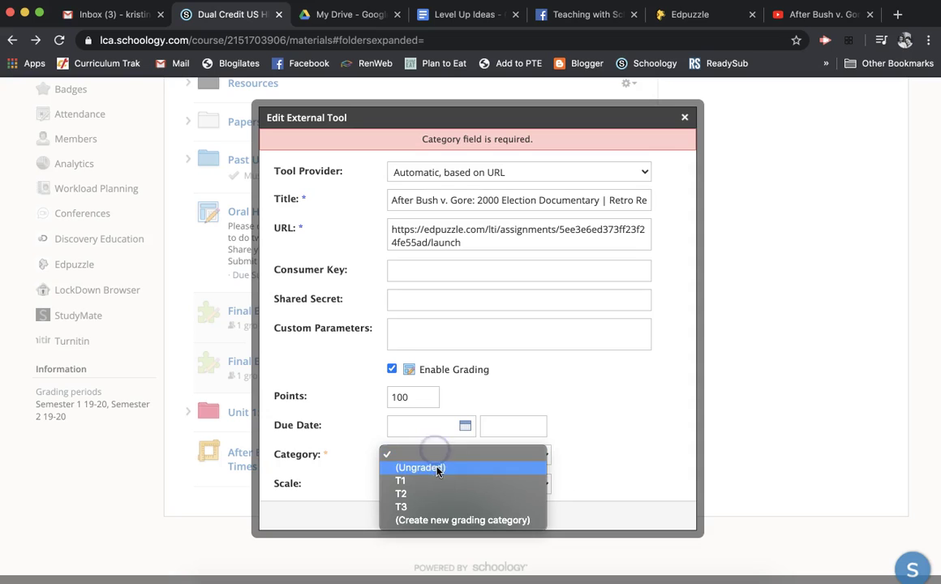
{"action": "left_click", "coordinate": [410, 467]}
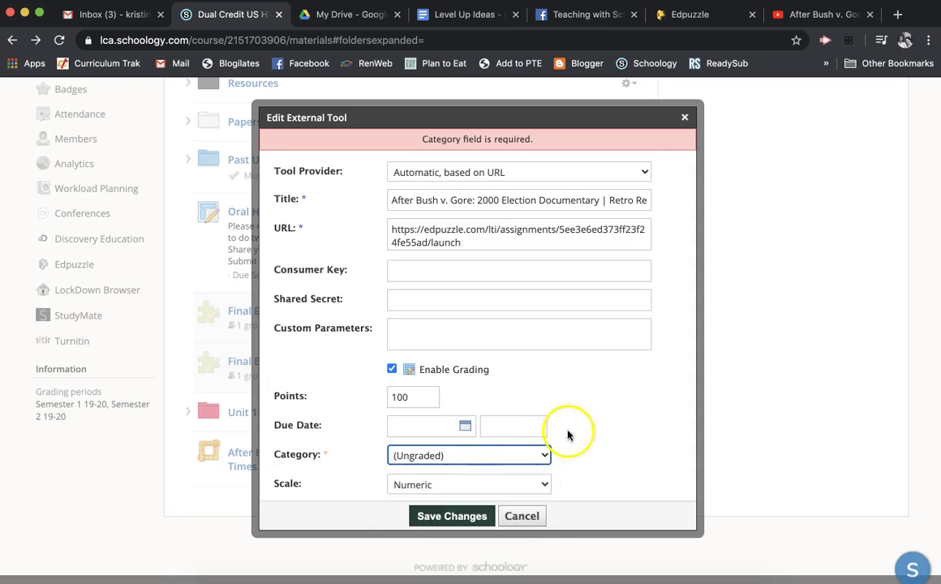
{"action": "scroll", "coordinate": [613, 420], "scroll_direction": "down", "scroll_amount": 3}
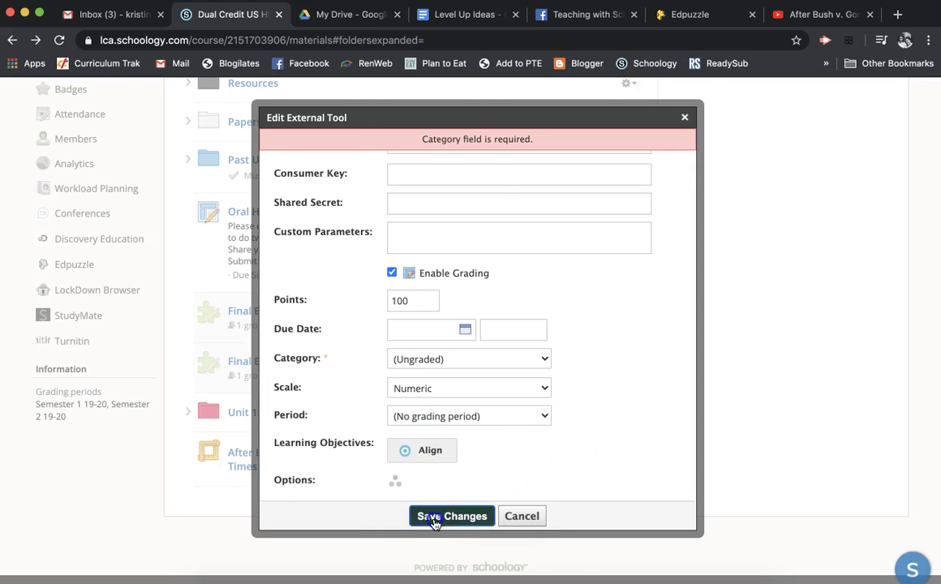
{"action": "left_click", "coordinate": [434, 519]}
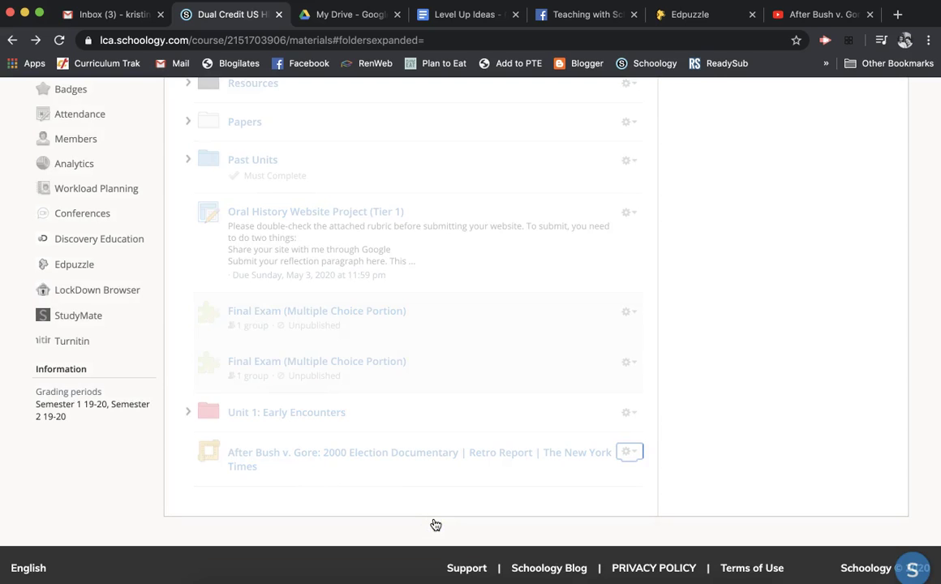
- Open the After Bush v. Gore entry to view its Edpuzzle student progress page, and return to the Dual Credit US History: 6 materials
{"action": "left_click", "coordinate": [433, 452]}
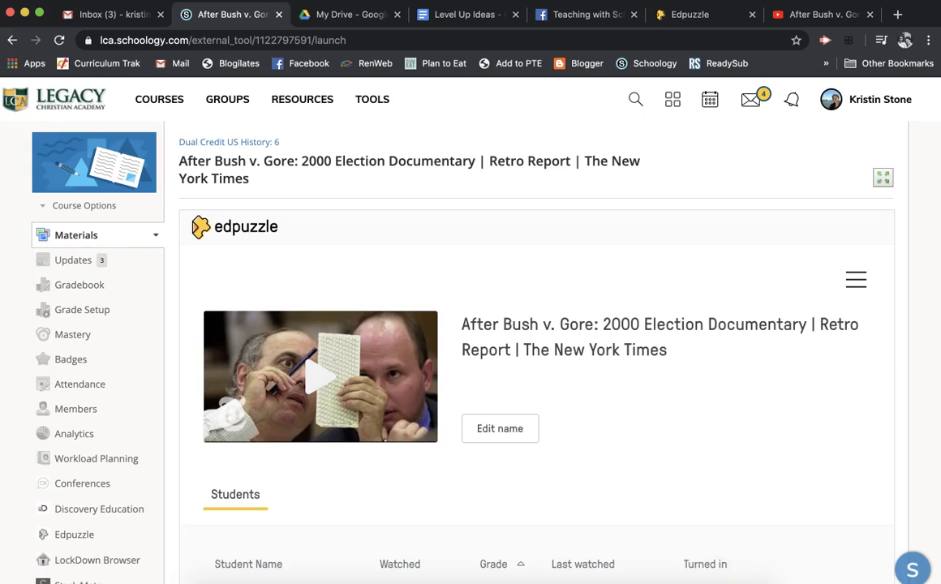
{"action": "left_click", "coordinate": [230, 143]}
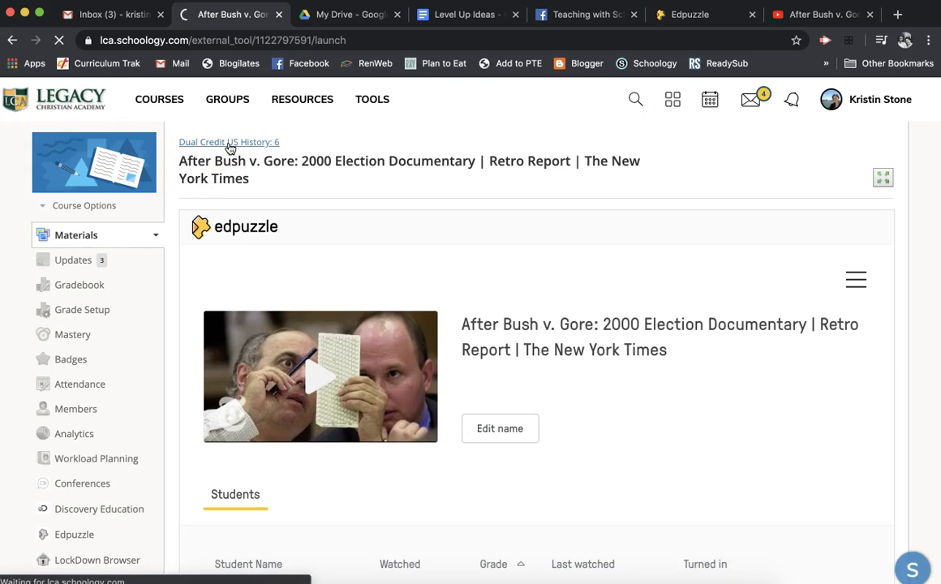
{"action": "scroll", "coordinate": [369, 355], "scroll_direction": "down", "scroll_amount": 5}
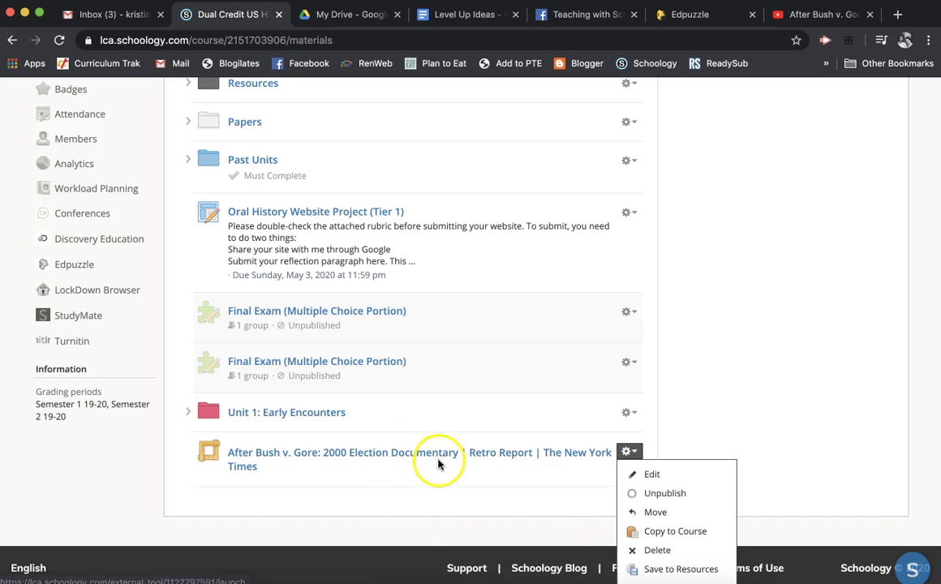
{"action": "left_click", "coordinate": [418, 471]}
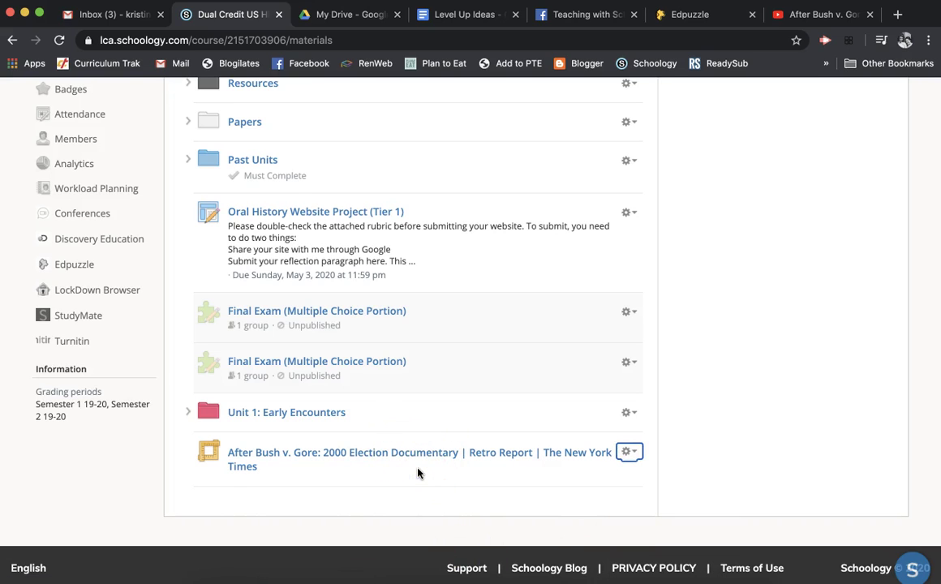